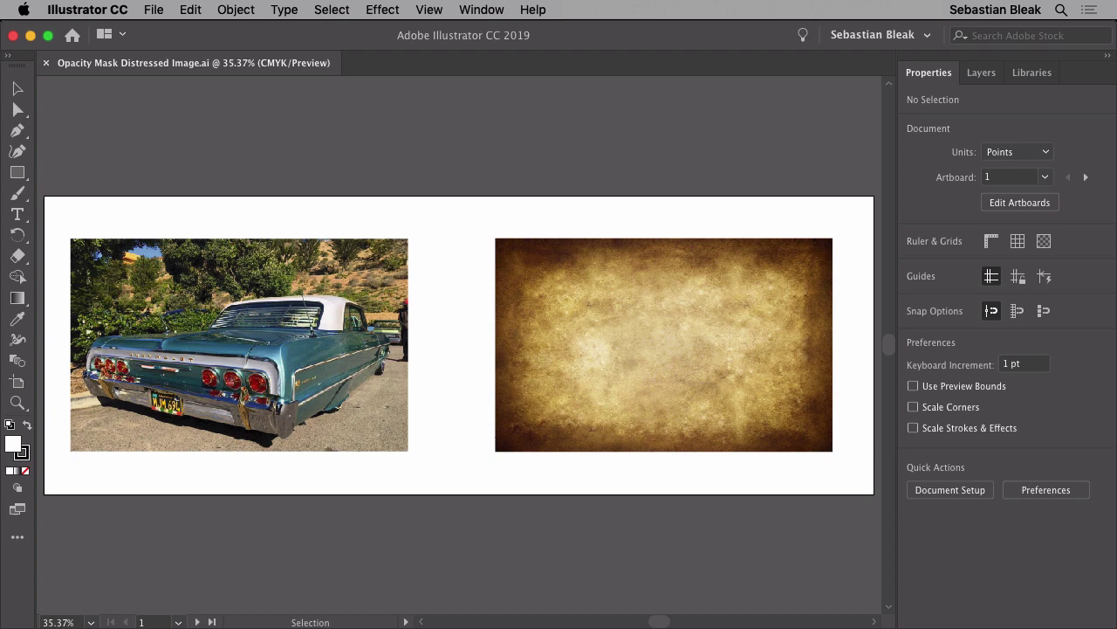
# - Select the paper texture image and zoom in on it, settling at 50%
pyautogui.click(666, 344)
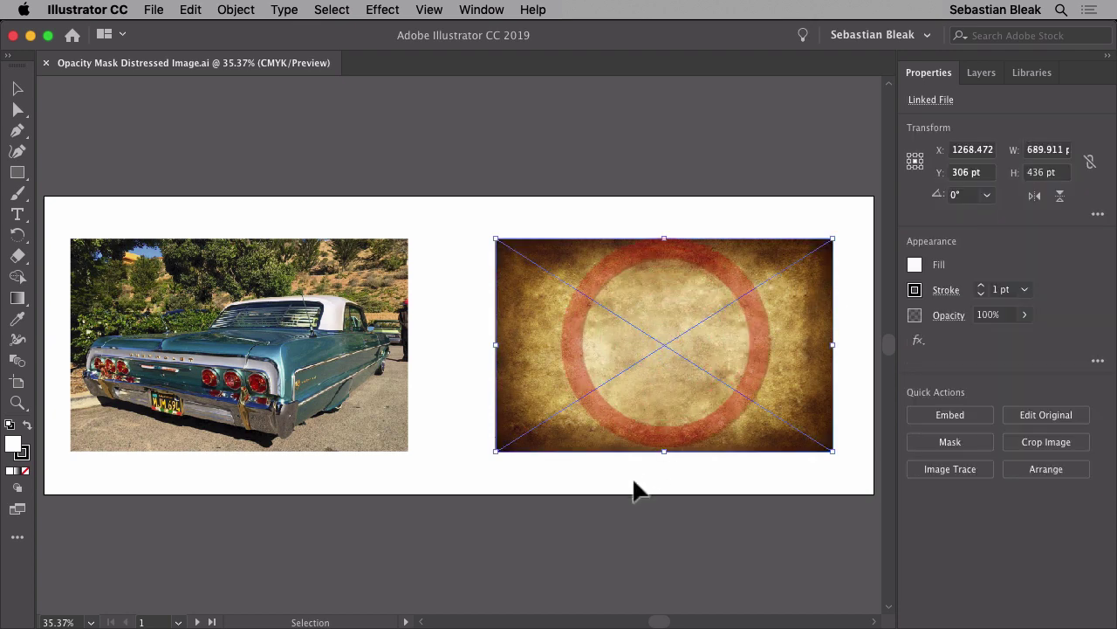
pyautogui.press('super+equal')
pyautogui.press('super+equal')
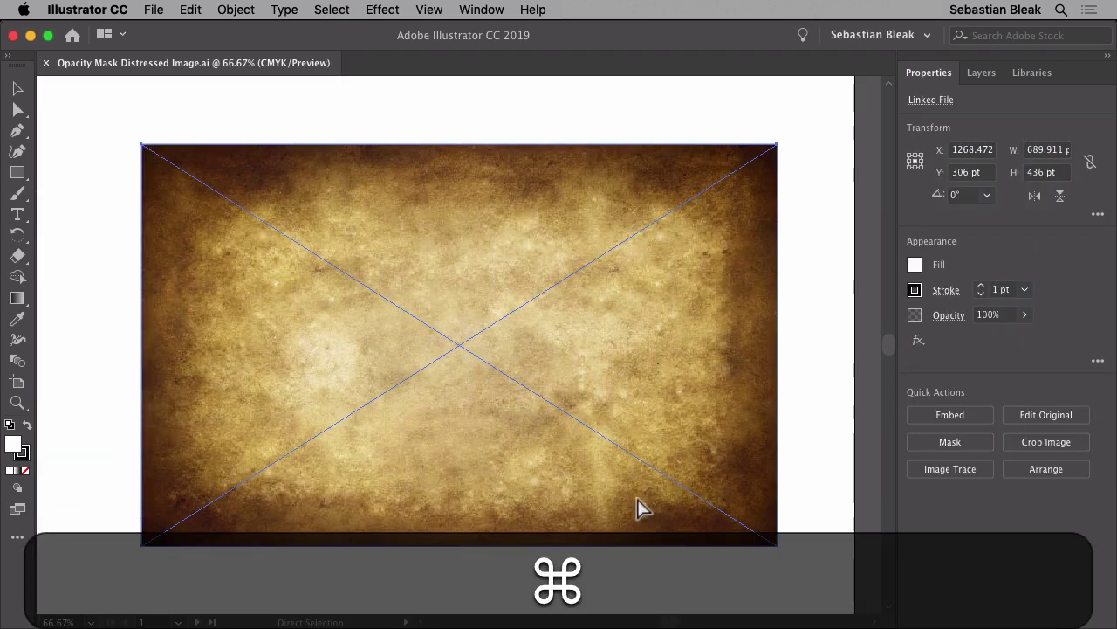
pyautogui.press('super+minus')
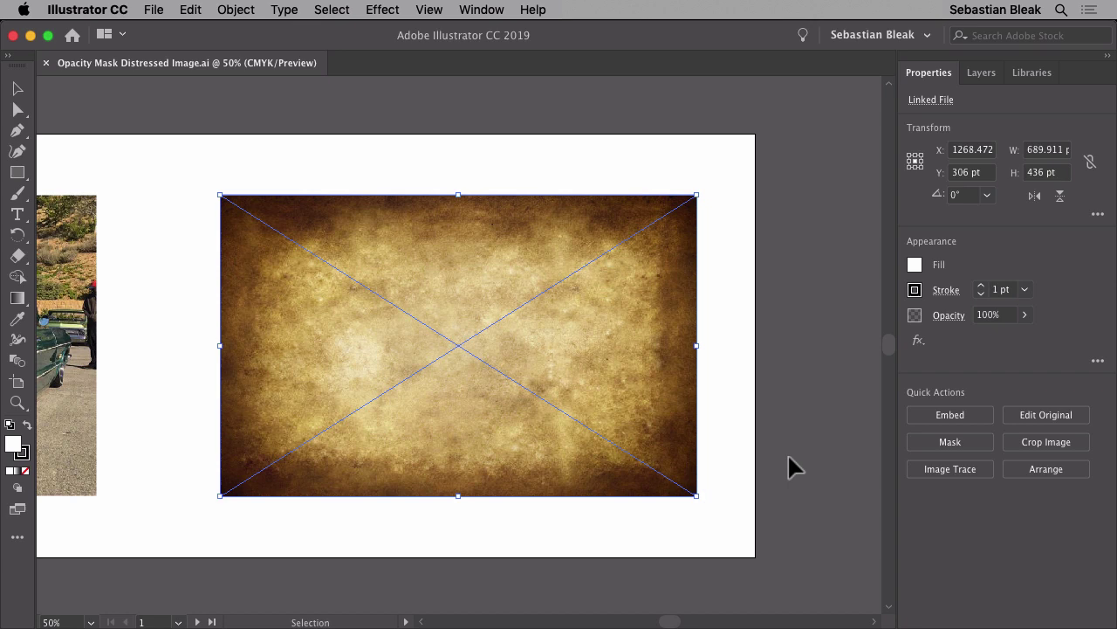
pyautogui.click(187, 14)
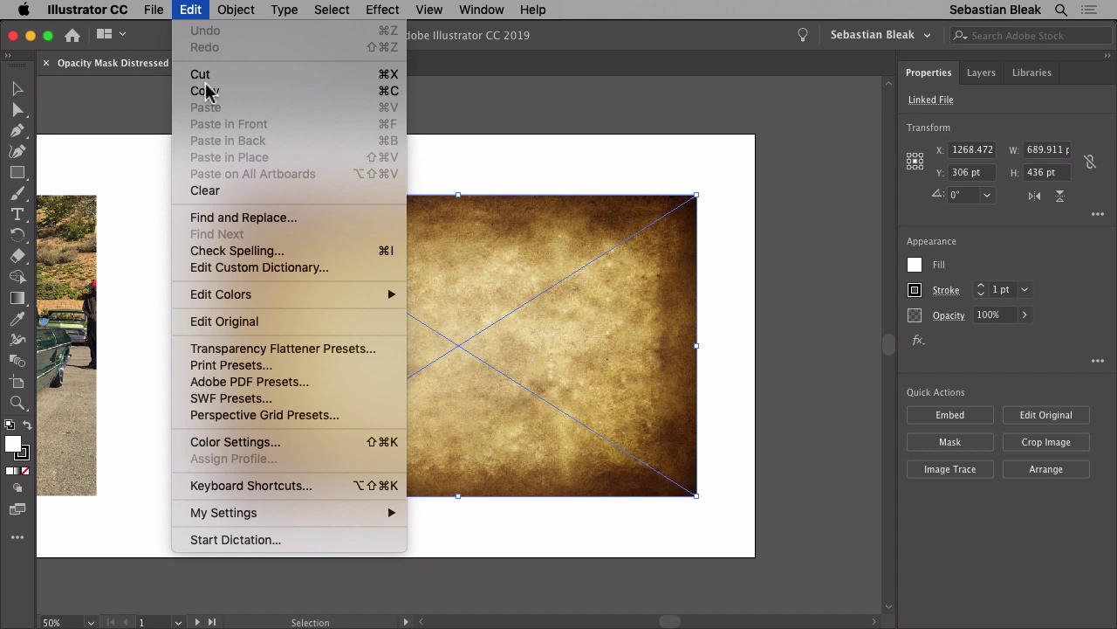
pyautogui.moveTo(309, 295)
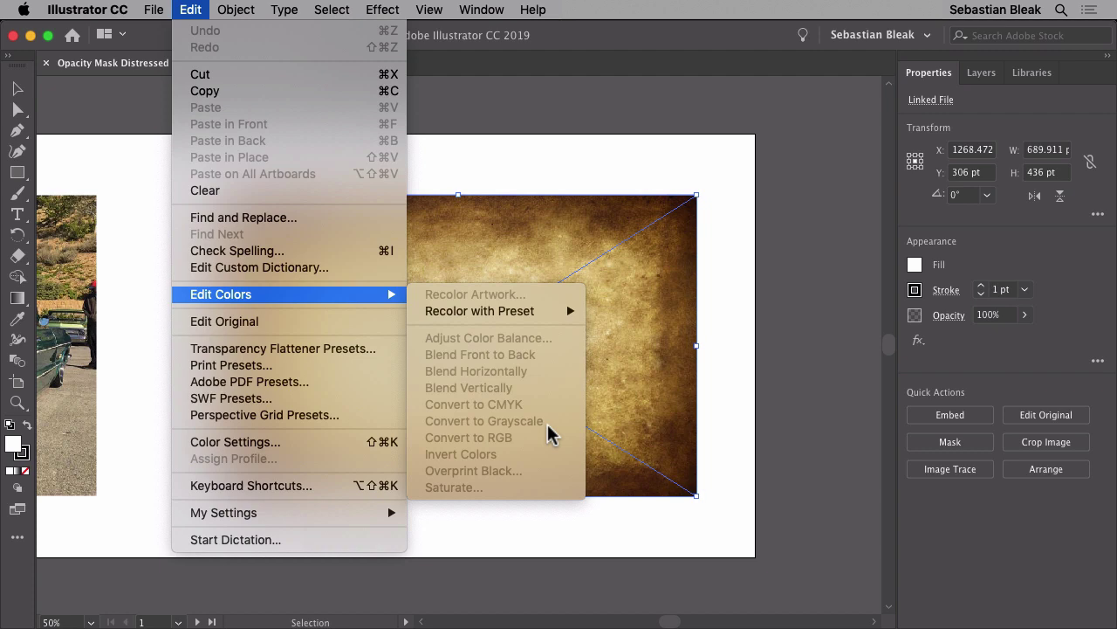
pyautogui.press('Escape')
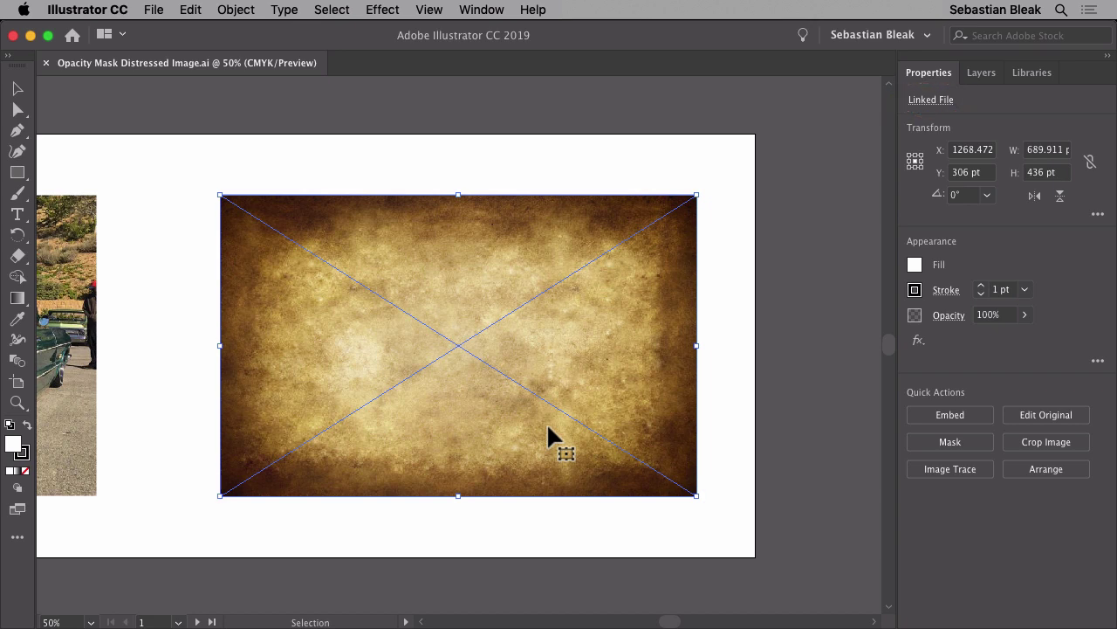
# - Embed the linked paper texture and convert it to grayscale via Edit Colors
pyautogui.click(978, 417)
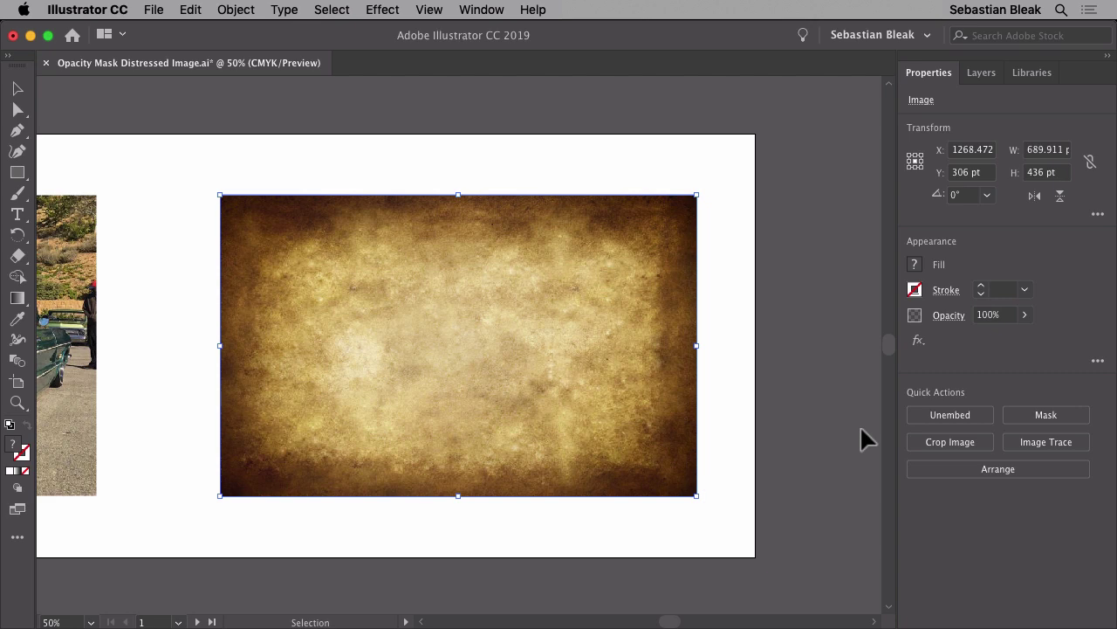
pyautogui.click(186, 12)
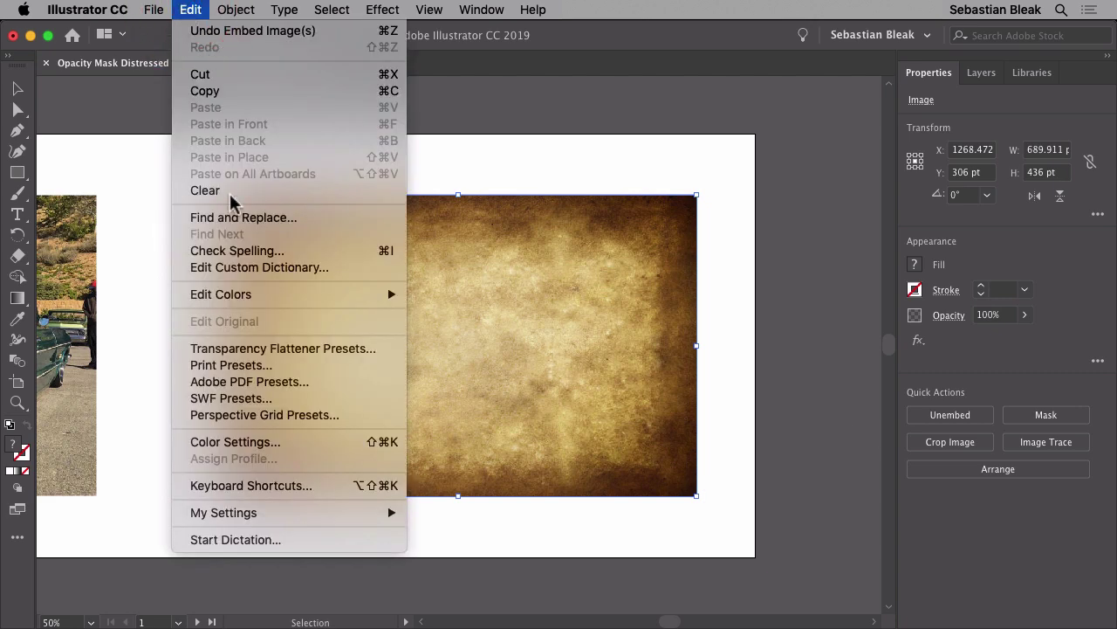
pyautogui.moveTo(268, 299)
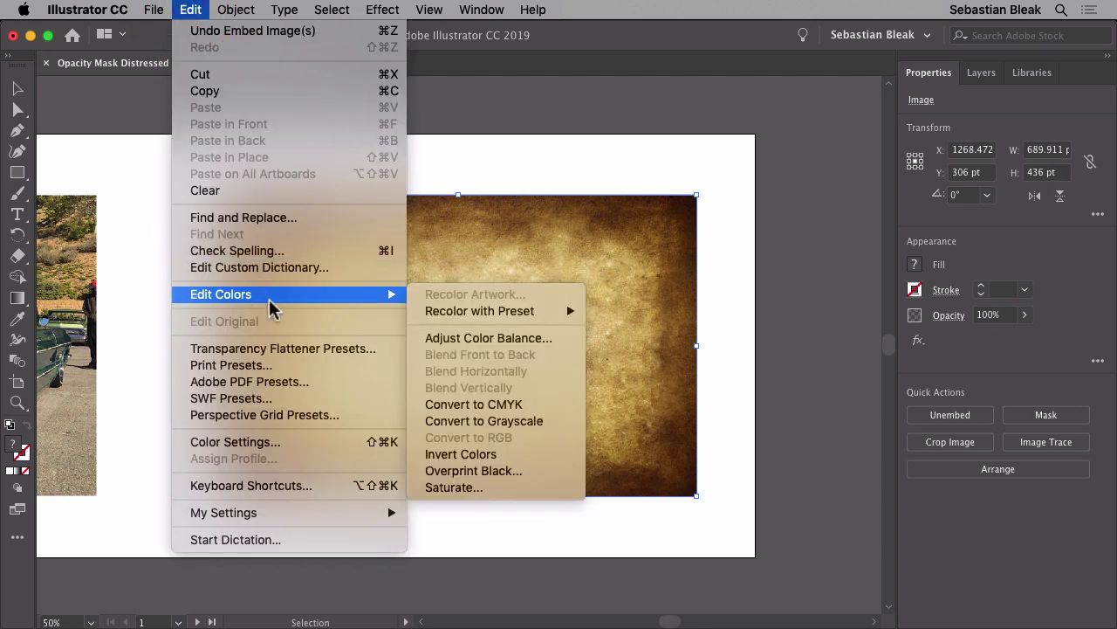
pyautogui.click(559, 422)
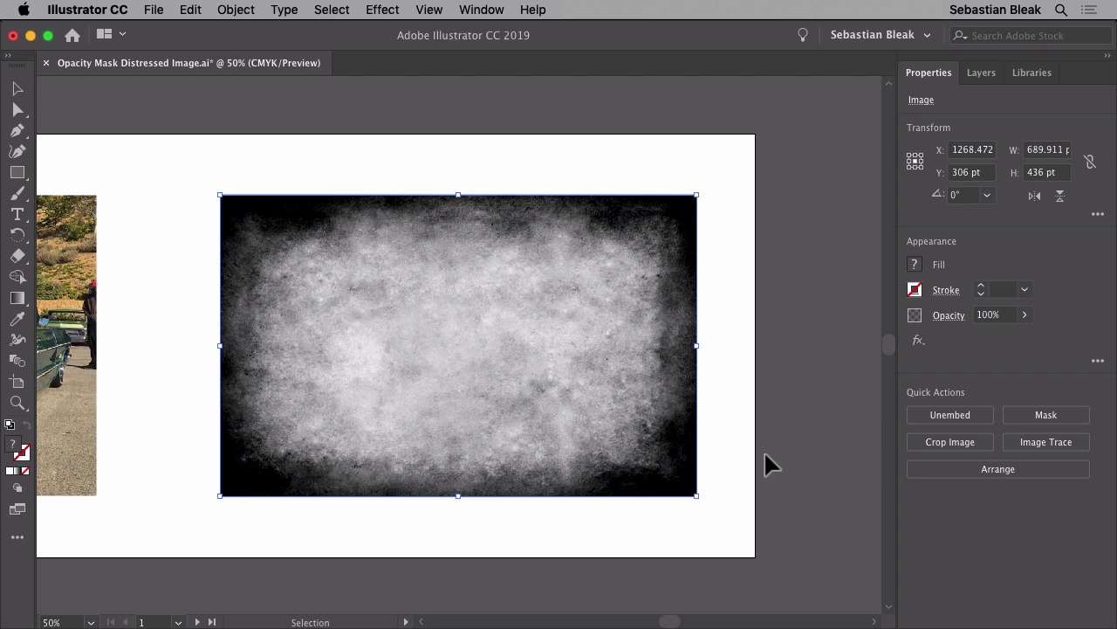
# - Fit the artboard in view and horizontally centre the car photo and texture on each other
pyautogui.press('super+0')
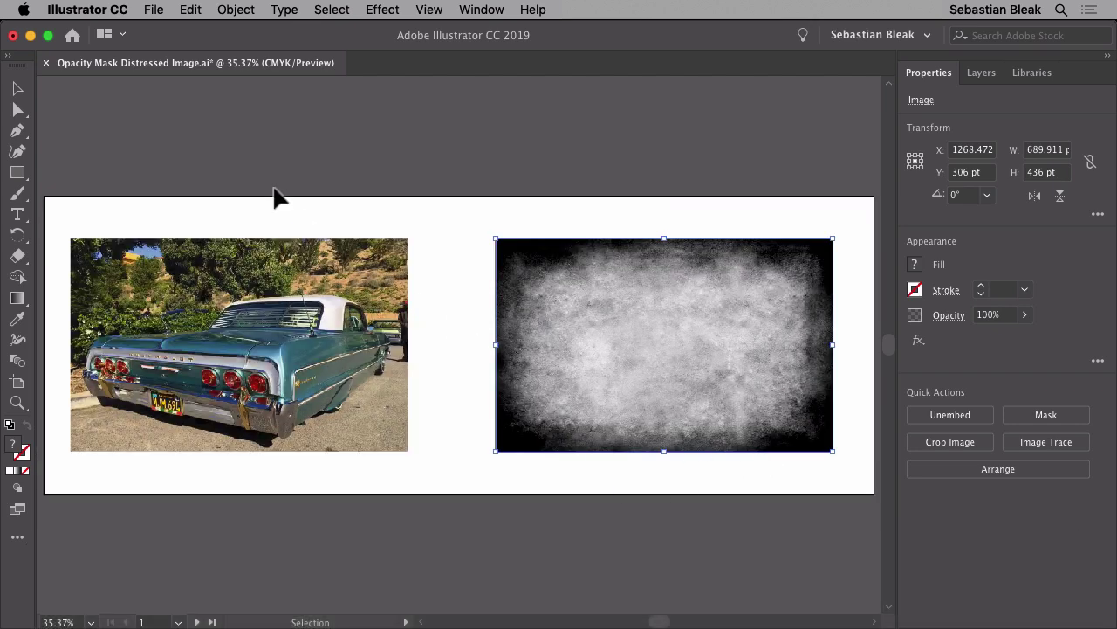
pyautogui.moveTo(274, 187); pyautogui.dragTo(617, 390)
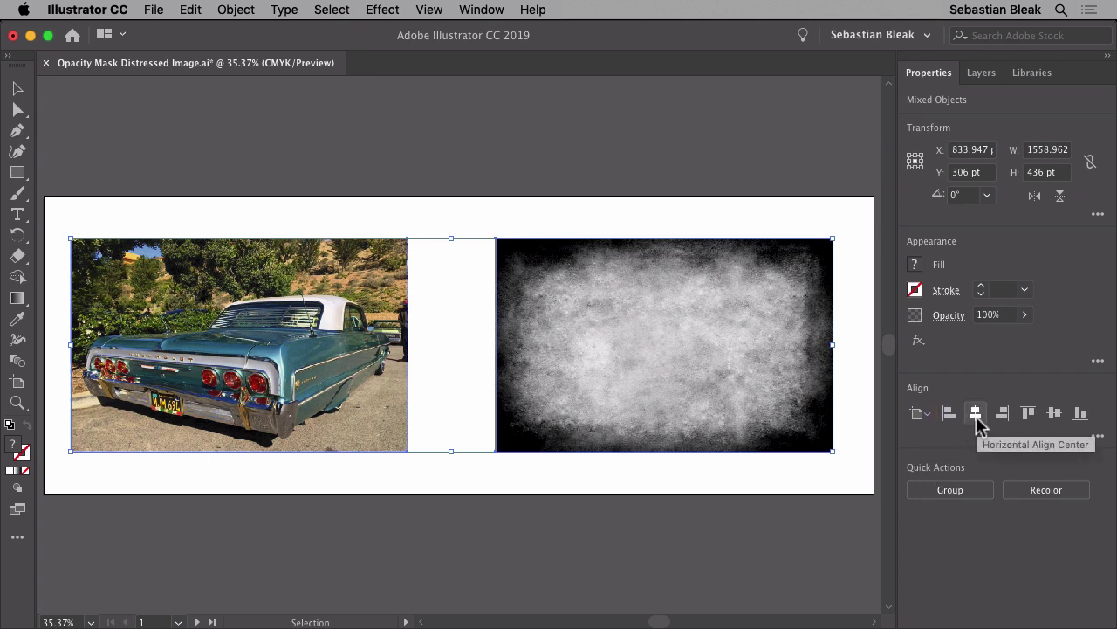
pyautogui.click(976, 416)
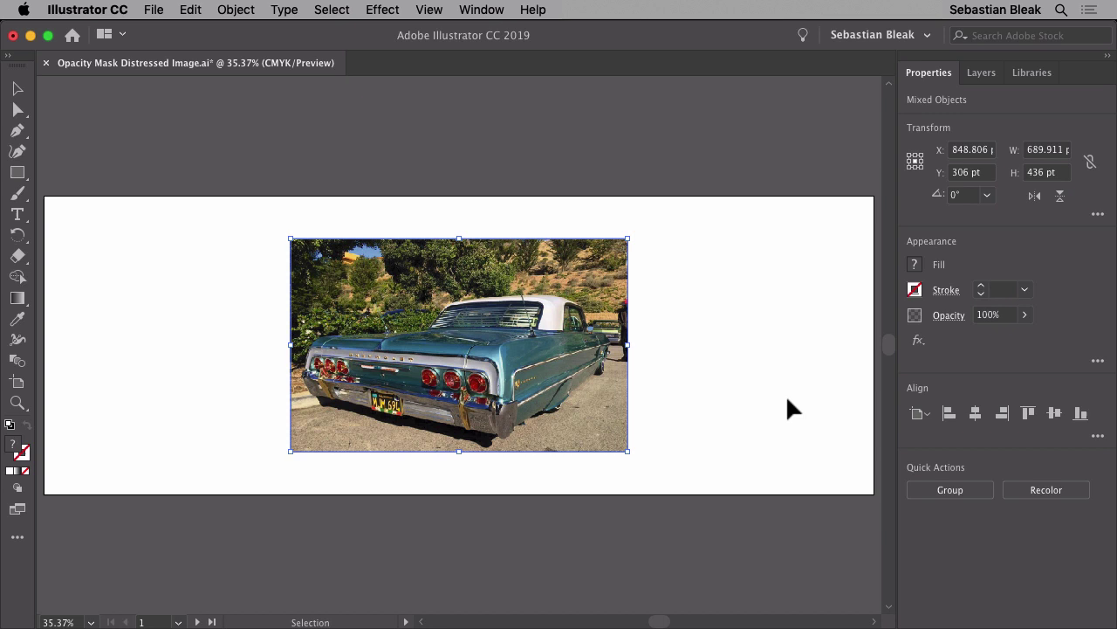
pyautogui.moveTo(207, 247); pyautogui.dragTo(486, 367)
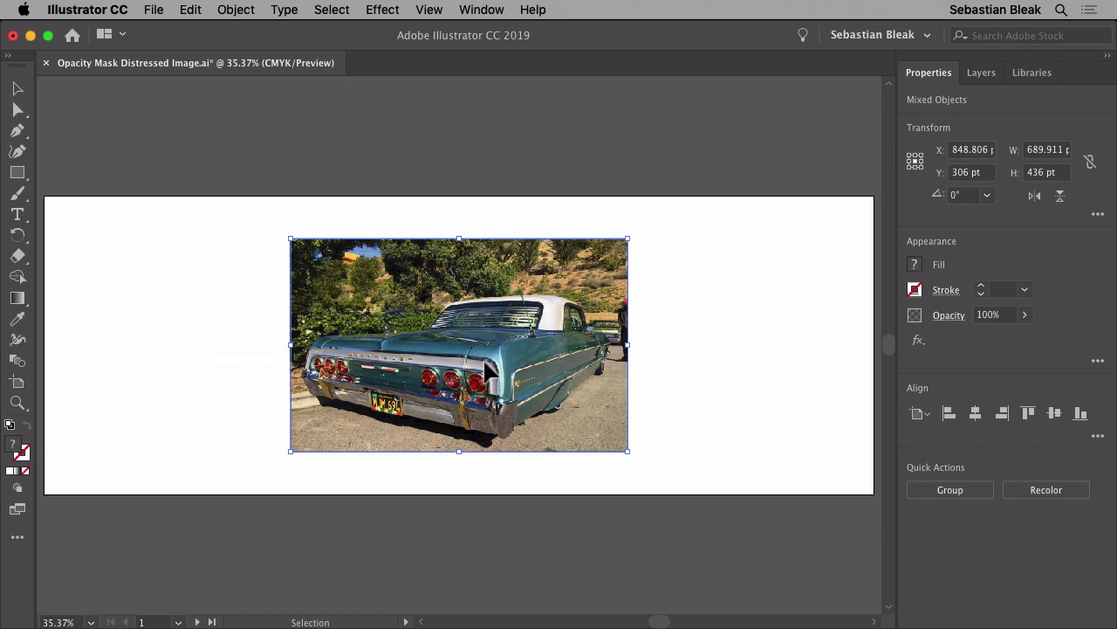
# - Open the Transparency panel, apply a trial opacity mask, then release it
pyautogui.click(491, 9)
pyautogui.scroll(-5, 640, 376)
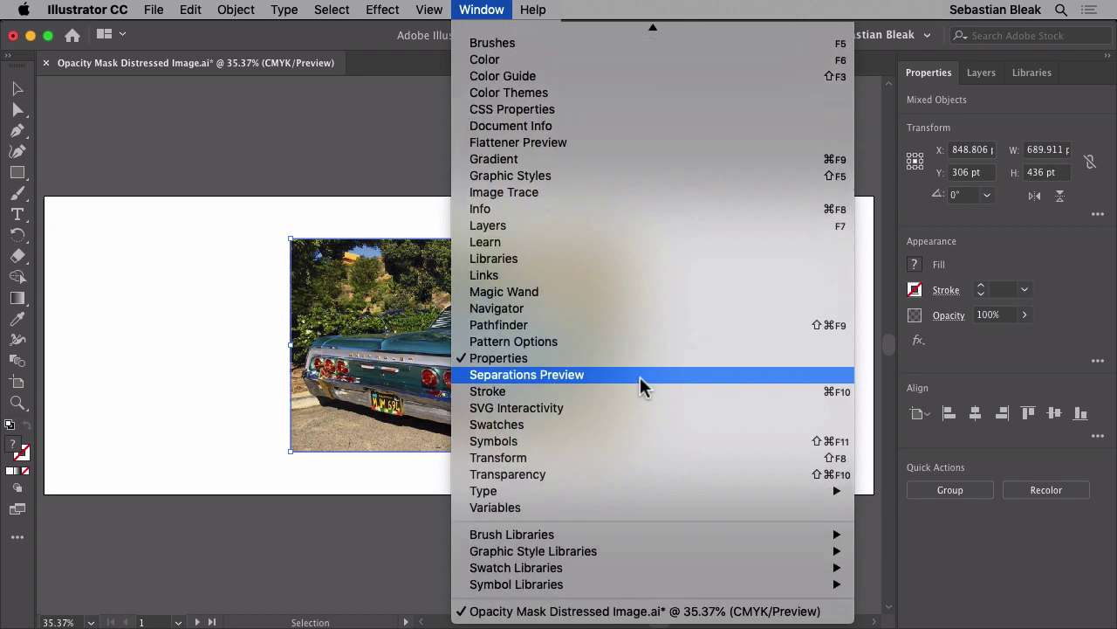
pyautogui.click(635, 474)
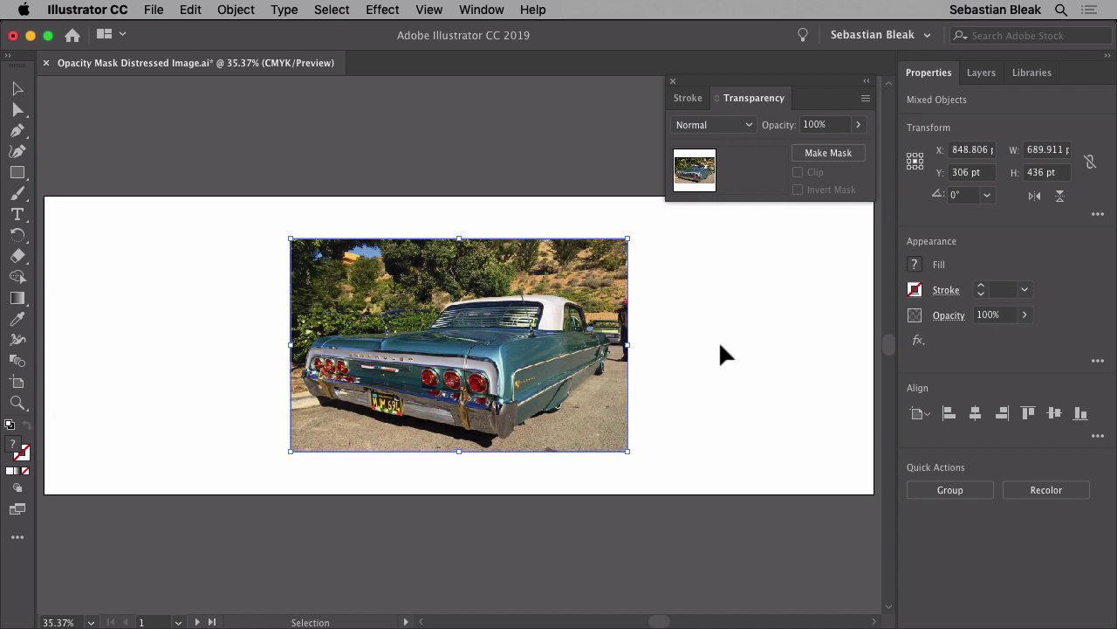
pyautogui.click(810, 154)
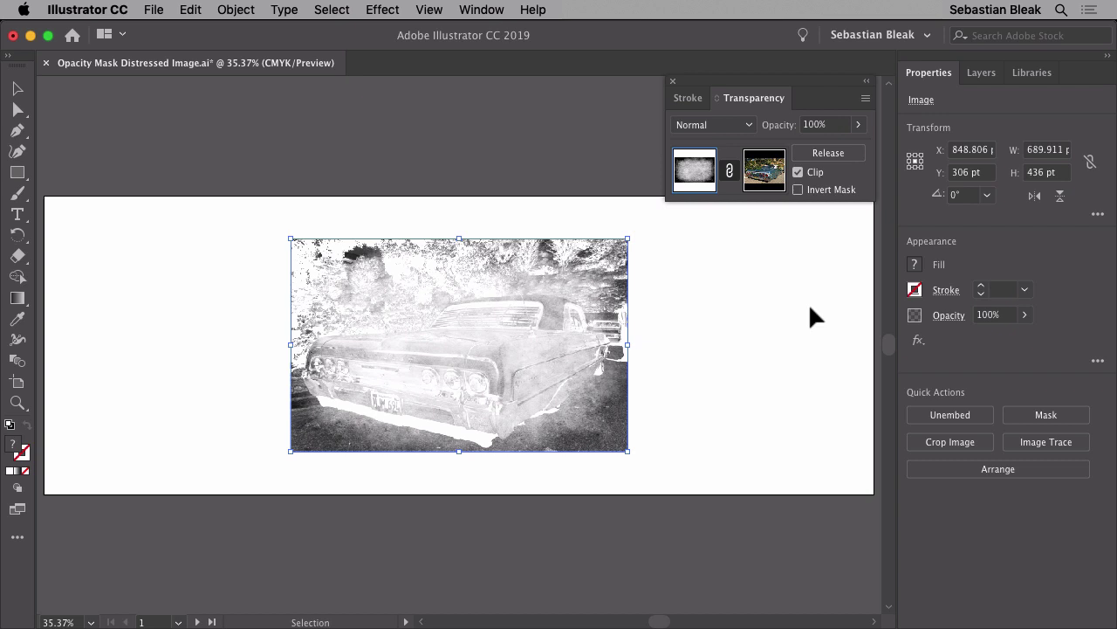
pyautogui.click(823, 153)
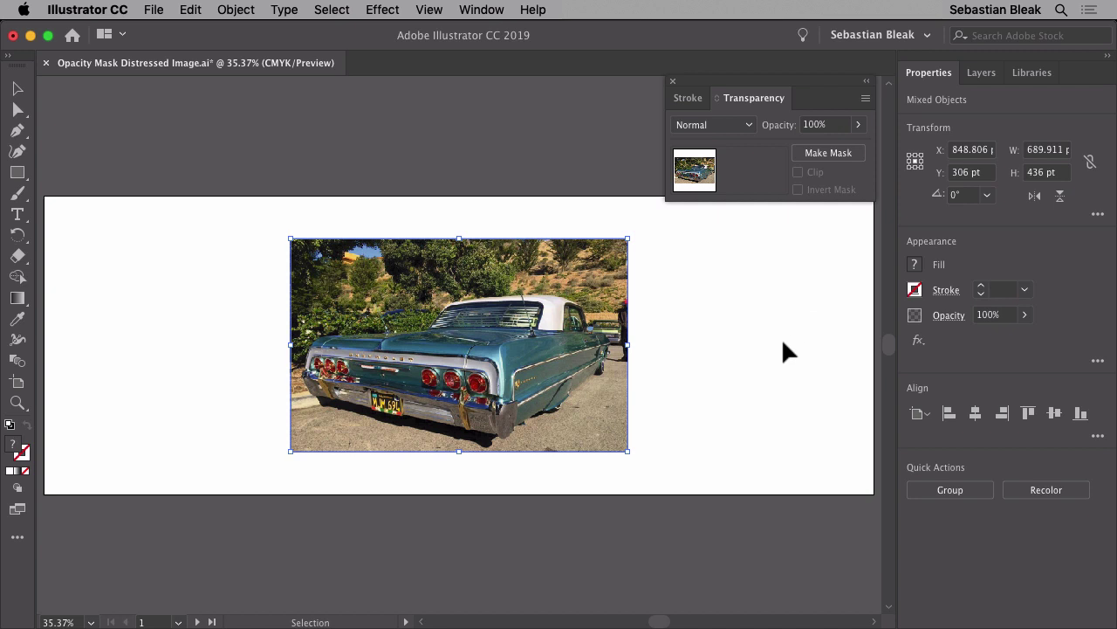
# - Send the car photo behind the grey texture, then mask the photo with the texture
pyautogui.click(783, 342)
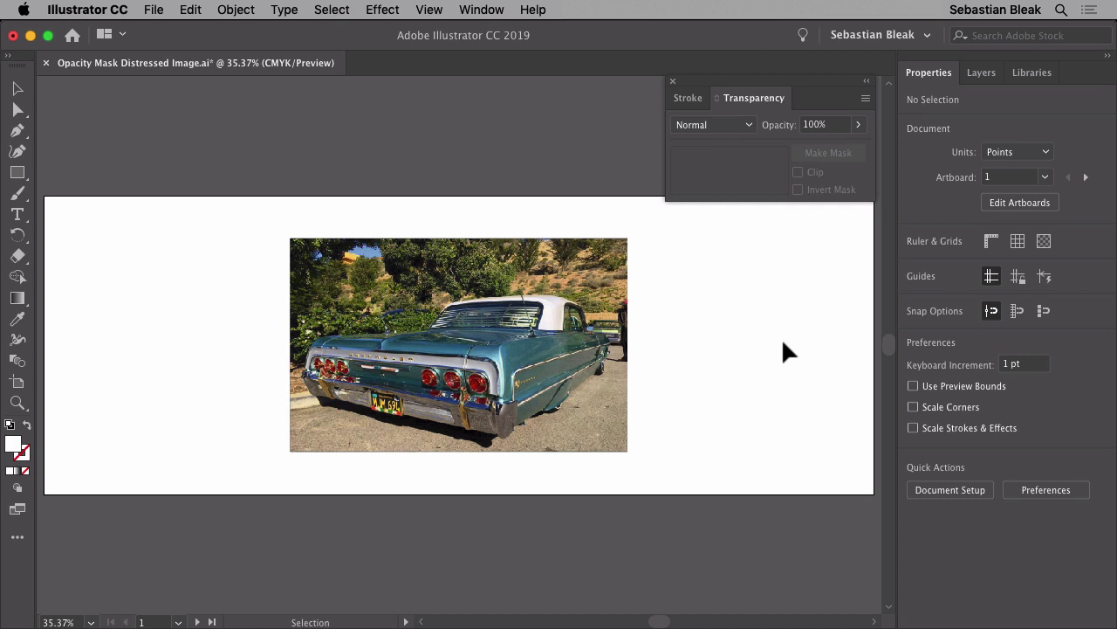
pyautogui.click(481, 360)
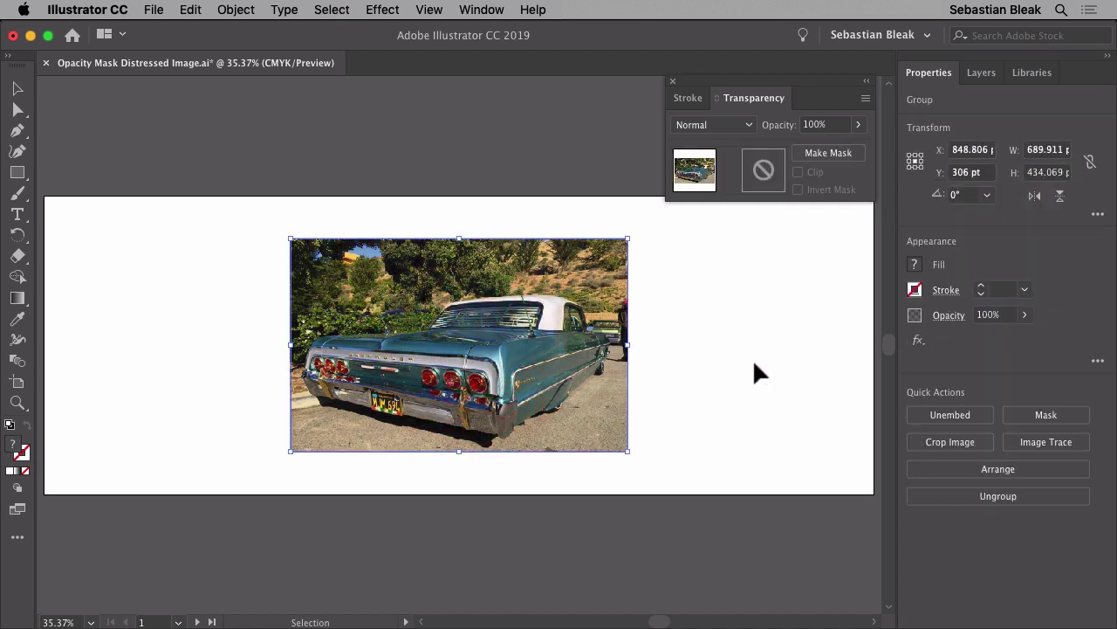
pyautogui.press('shift+super+b')
pyautogui.press('shift+super+v')
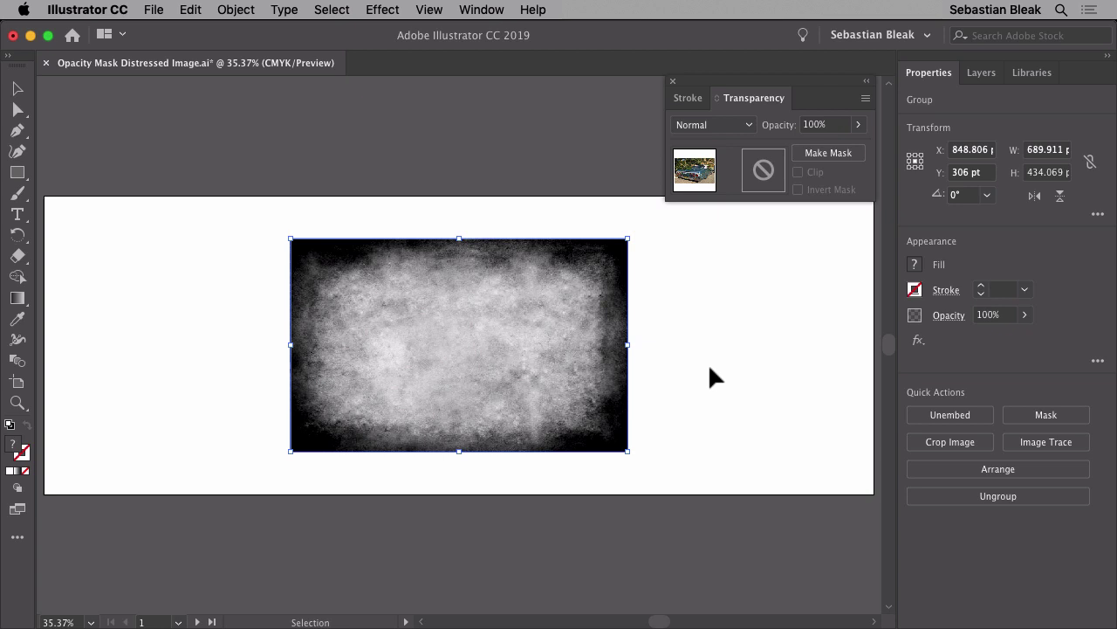
pyautogui.moveTo(709, 366); pyautogui.dragTo(434, 303)
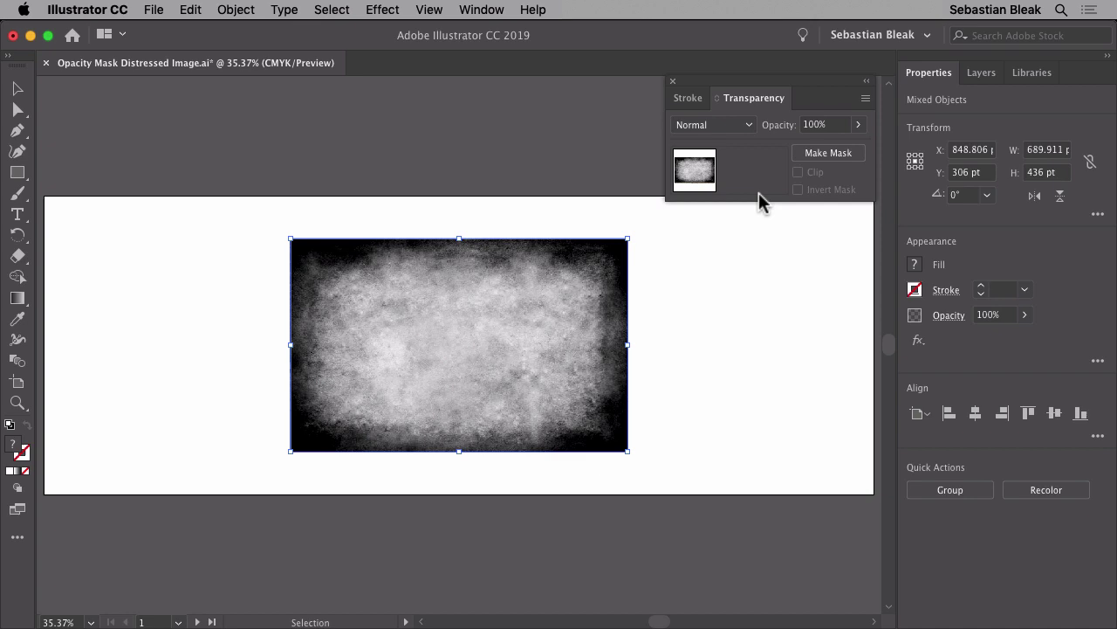
pyautogui.click(820, 155)
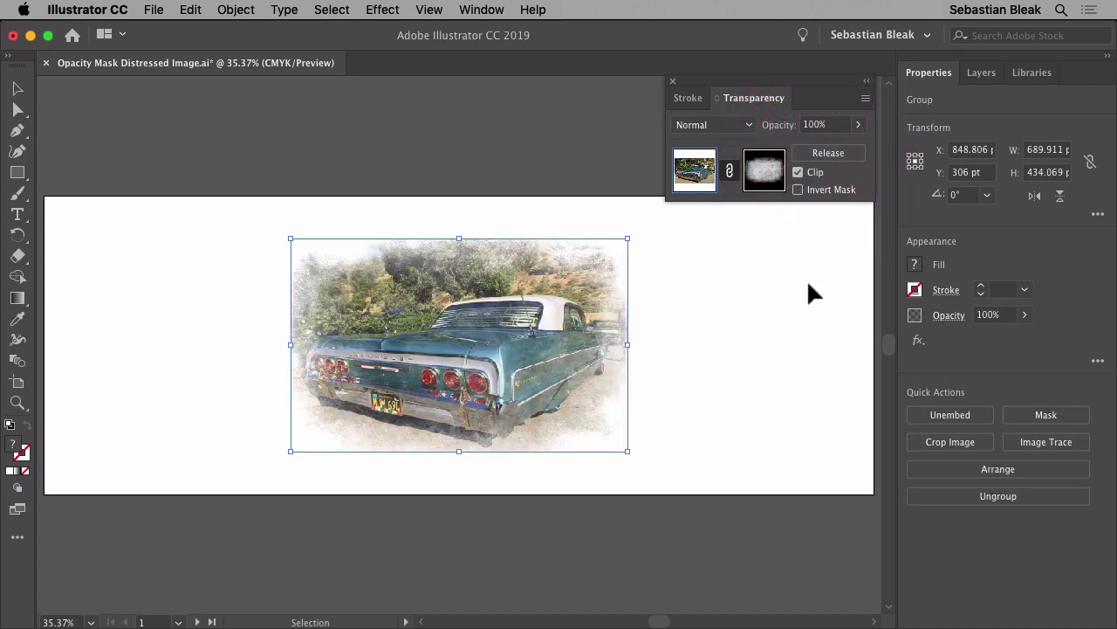
pyautogui.press('super+equal')
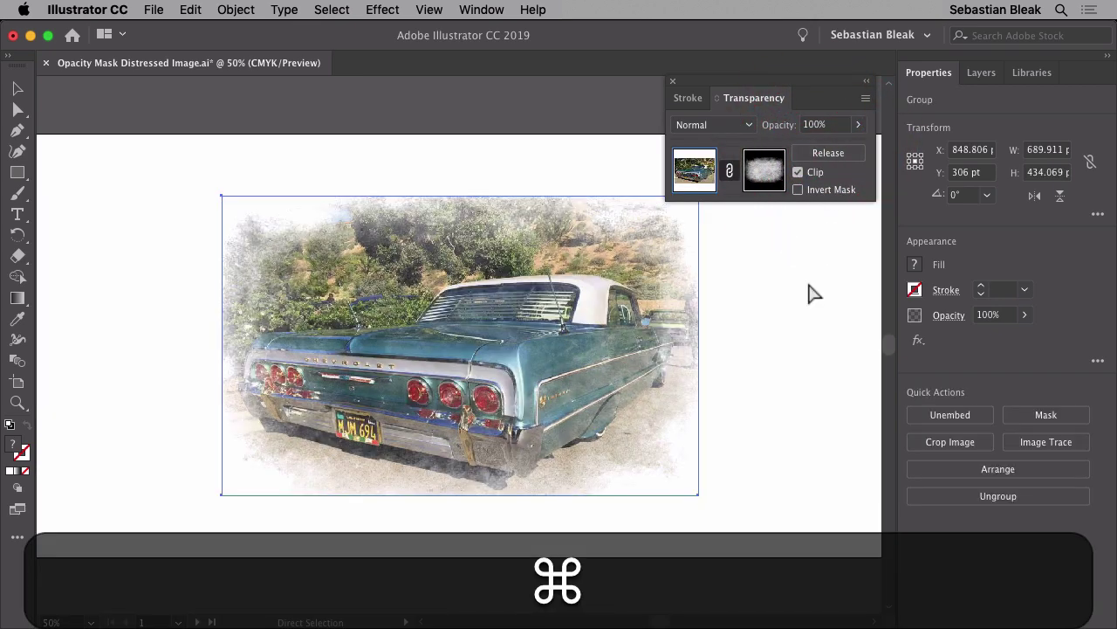
pyautogui.press('super+equal')
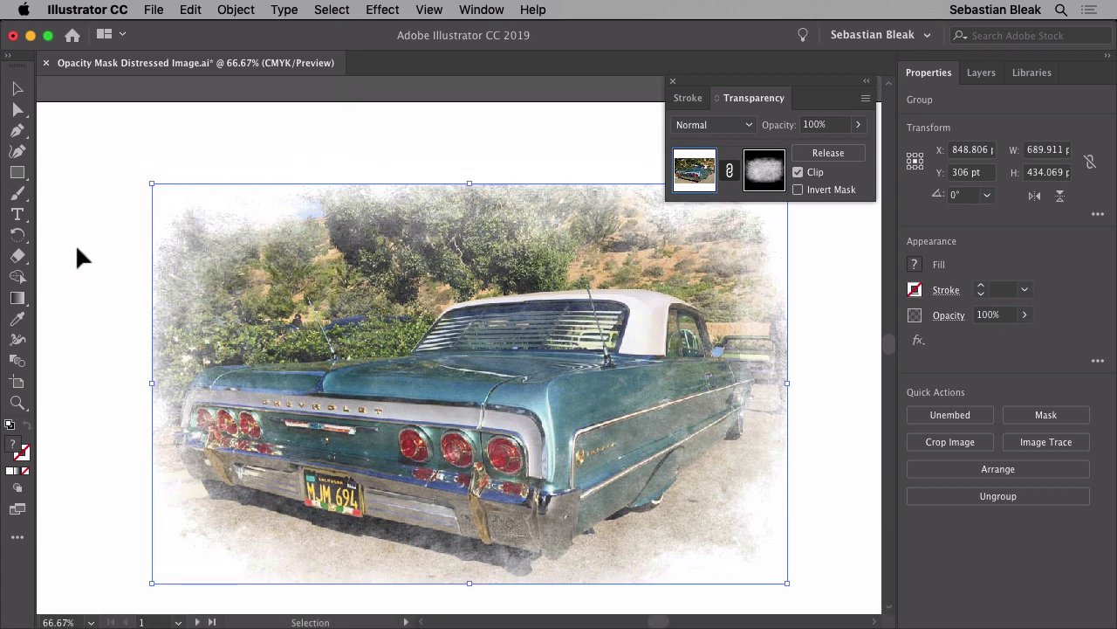
pyautogui.scroll(5, 75, 244)
pyautogui.moveTo(288, 455); pyautogui.dragTo(311, 258)
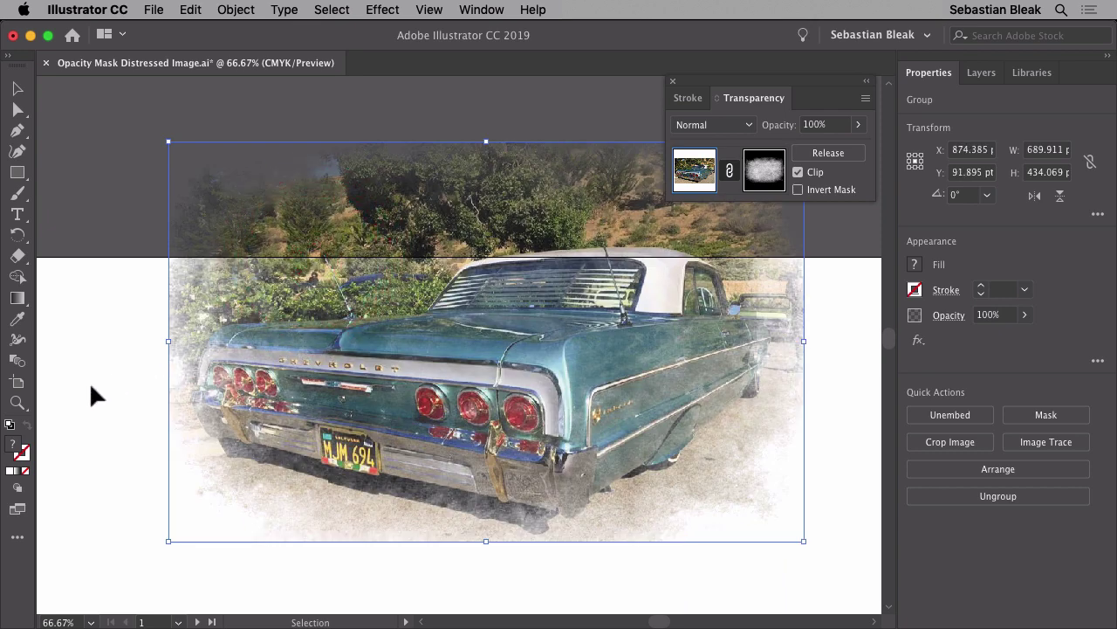
pyautogui.press('super+minus')
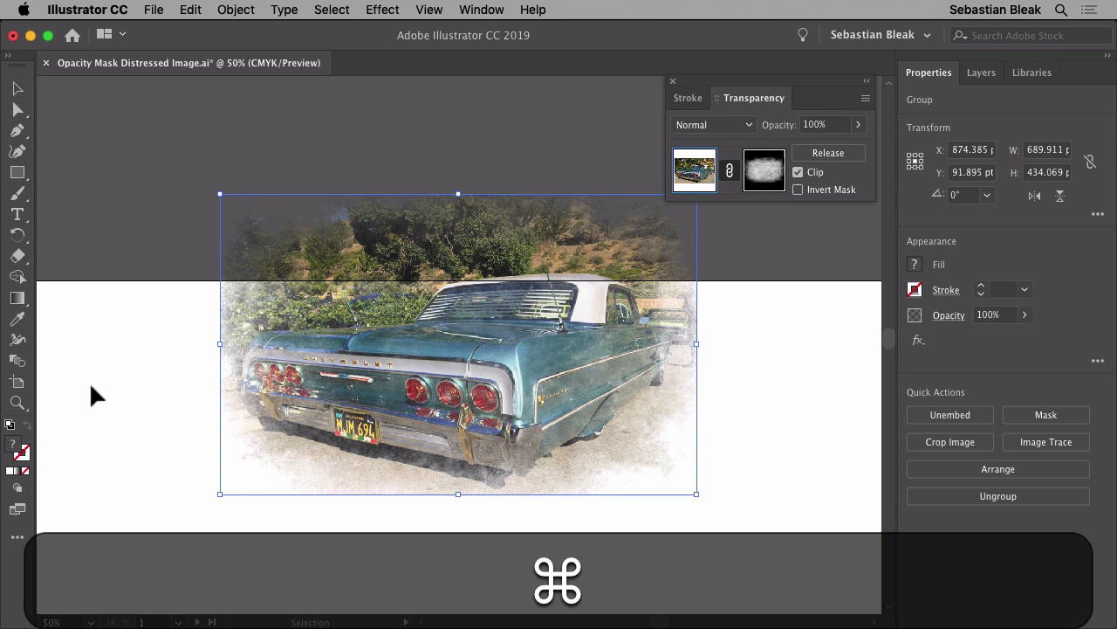
pyautogui.press('super+z')
pyautogui.press('super+0')
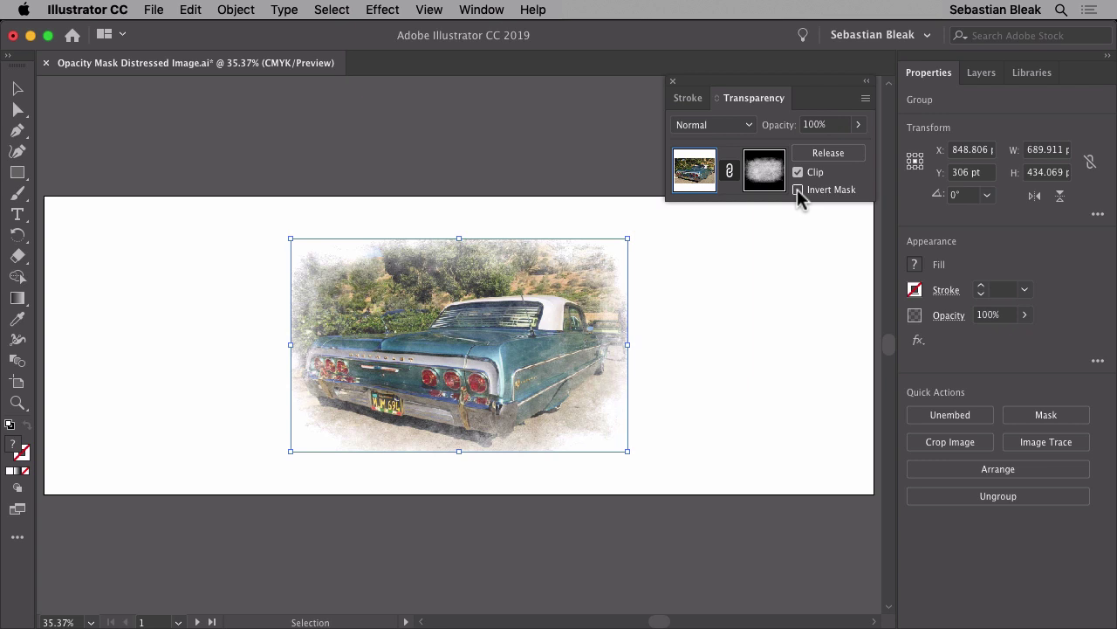
pyautogui.click(797, 190)
pyautogui.click(764, 338)
pyautogui.press('super+equal')
pyautogui.press('super+equal')
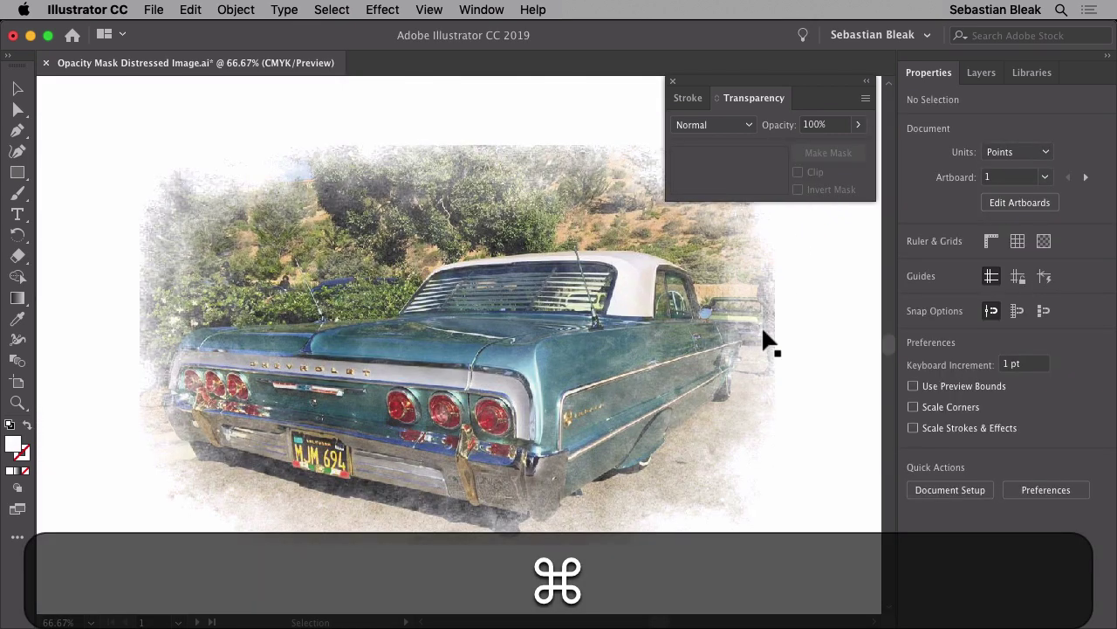
pyautogui.hotkey('shift', 'Tab')
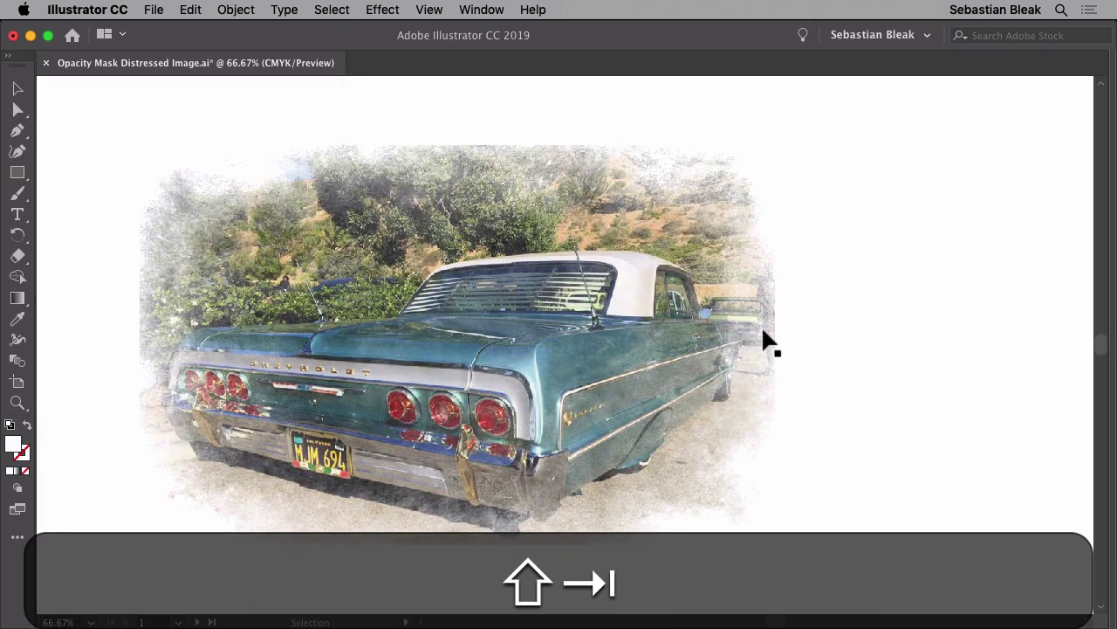
pyautogui.hotkey('shift', 'Tab')
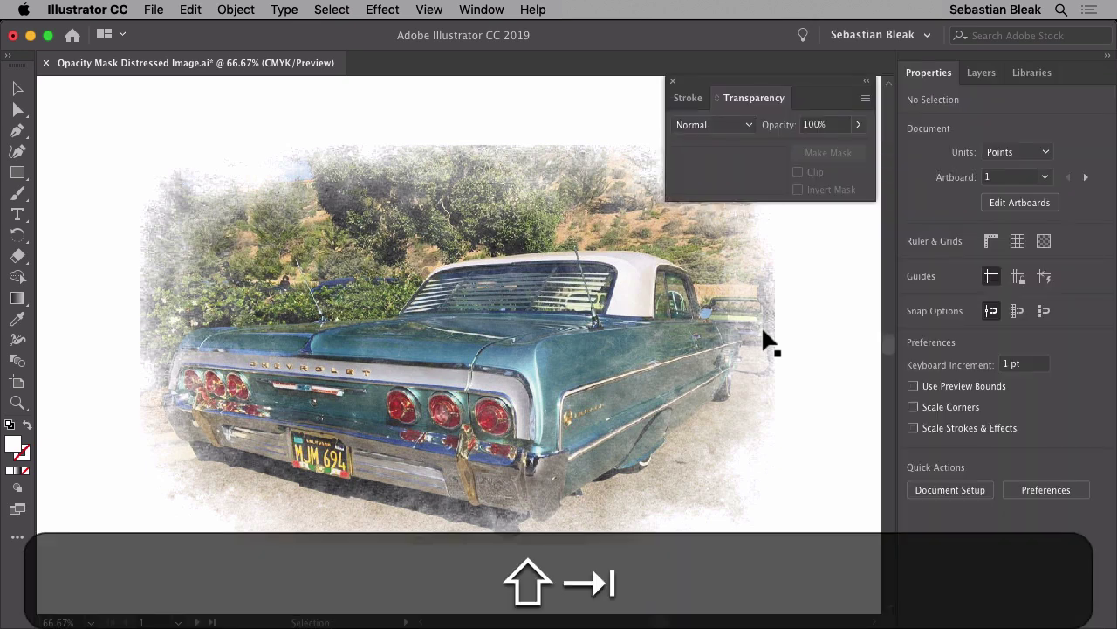
# - On artboard 2, horizontally centre the paper texture and Big Al's Impala lettering
pyautogui.click(198, 622)
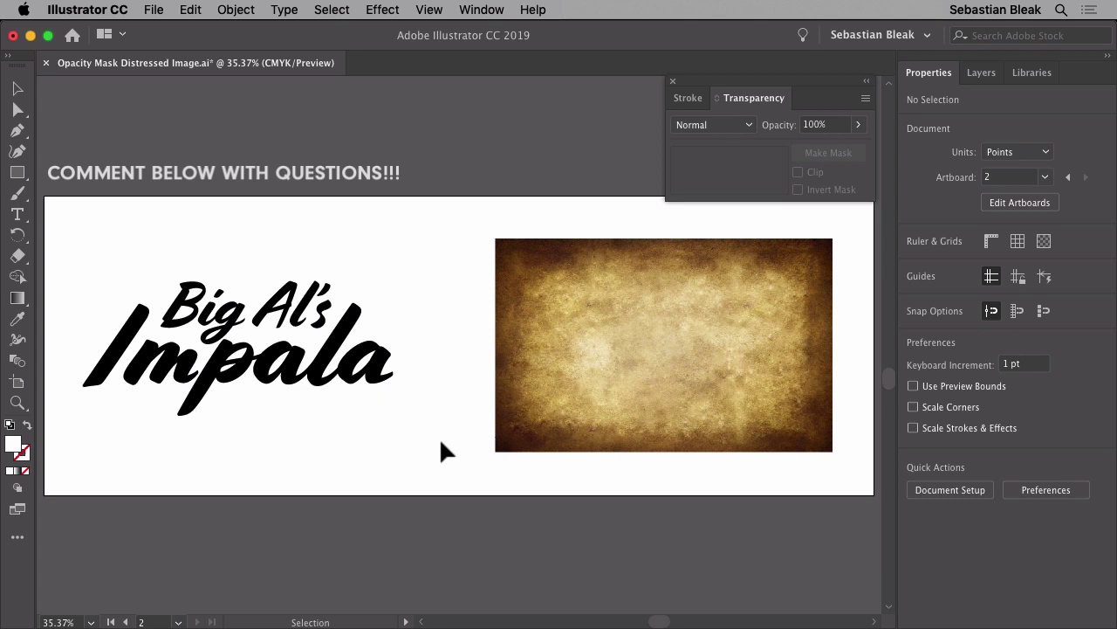
pyautogui.click(230, 461)
pyautogui.moveTo(230, 462); pyautogui.dragTo(648, 288)
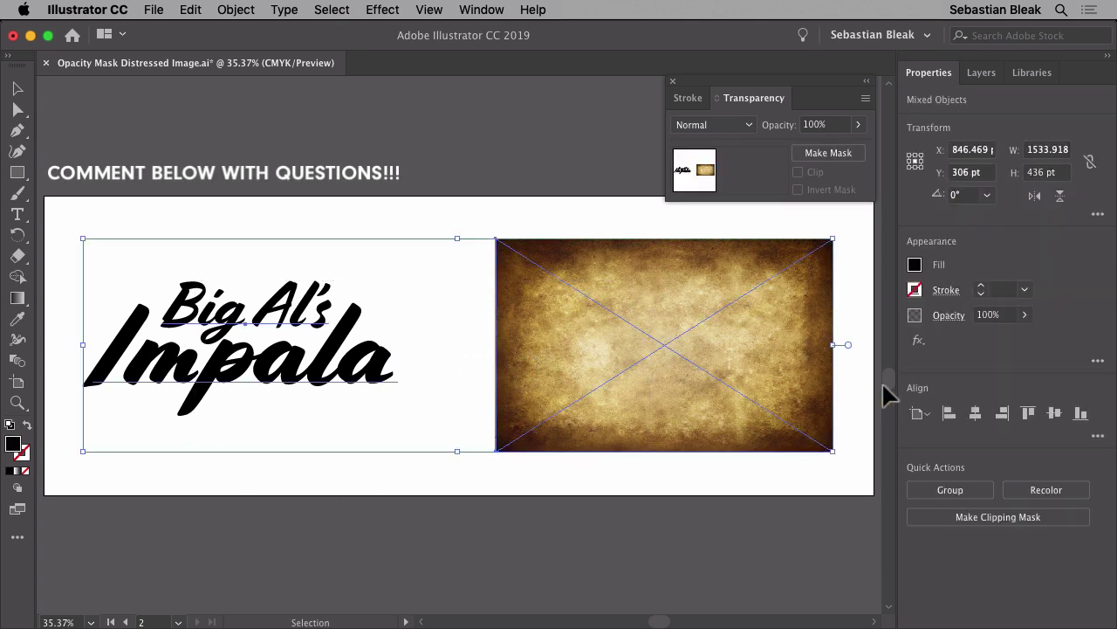
pyautogui.click(976, 413)
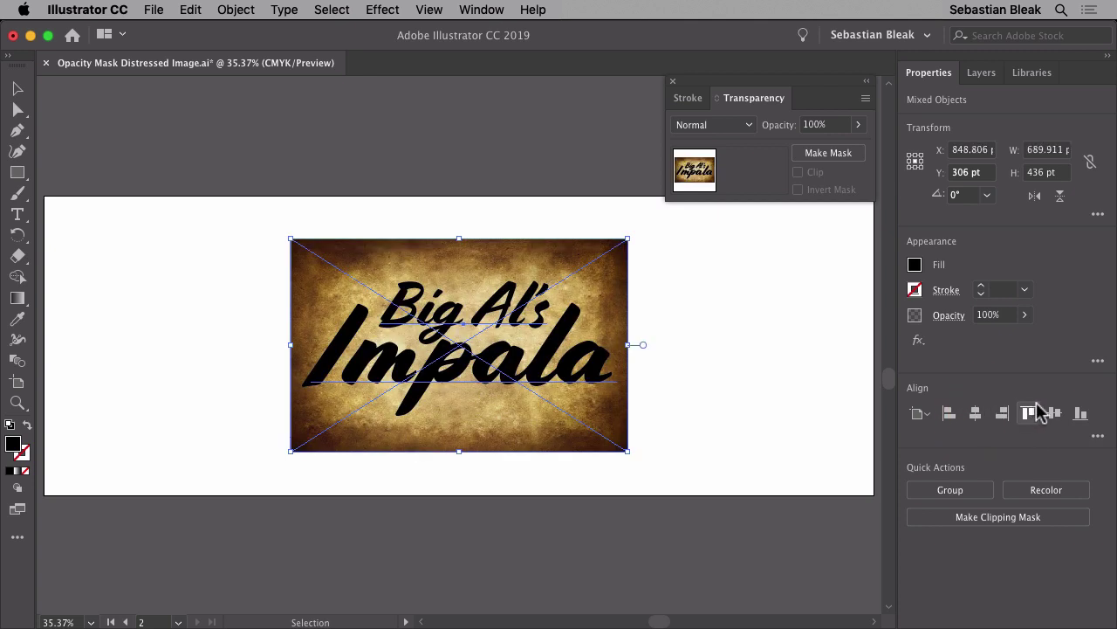
# - Bring the paper texture to the front, above the lettering
pyautogui.click(756, 356)
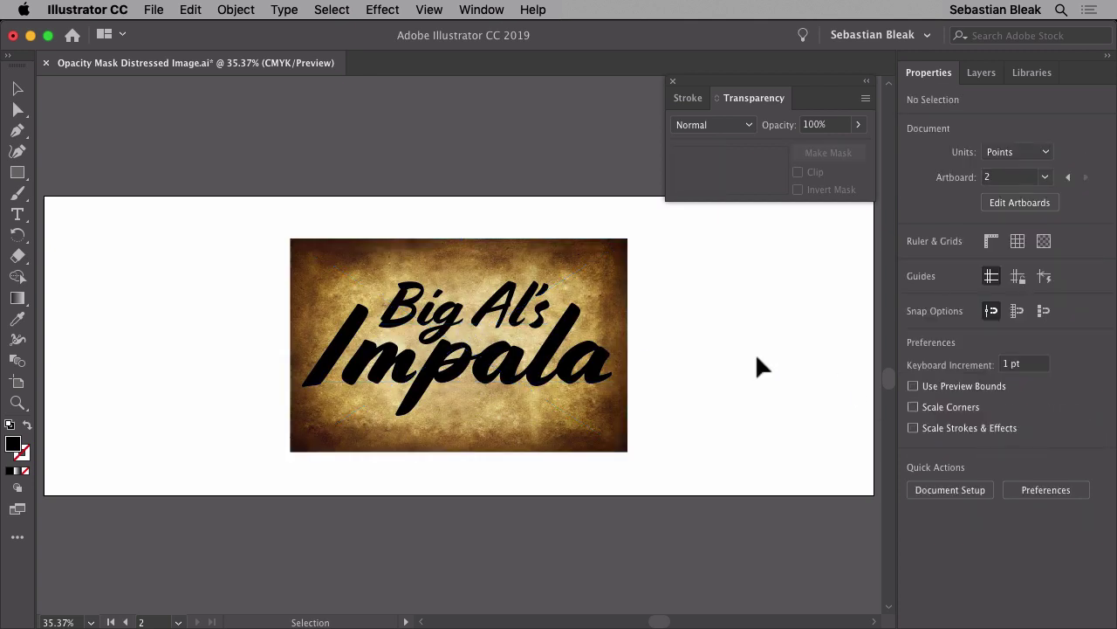
pyautogui.click(549, 361)
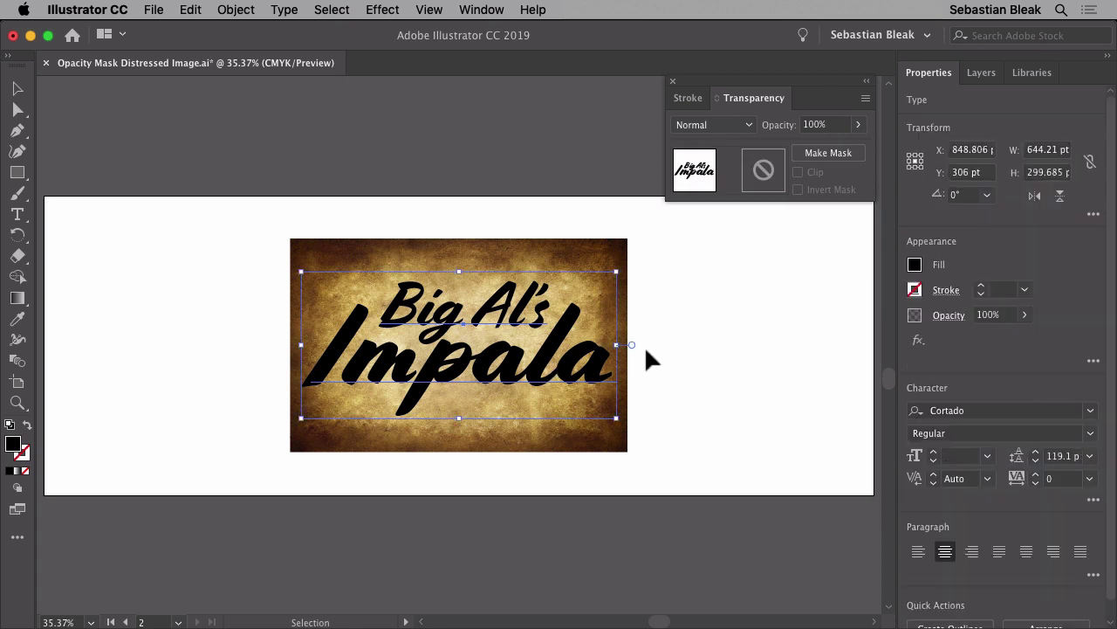
pyautogui.click(595, 259)
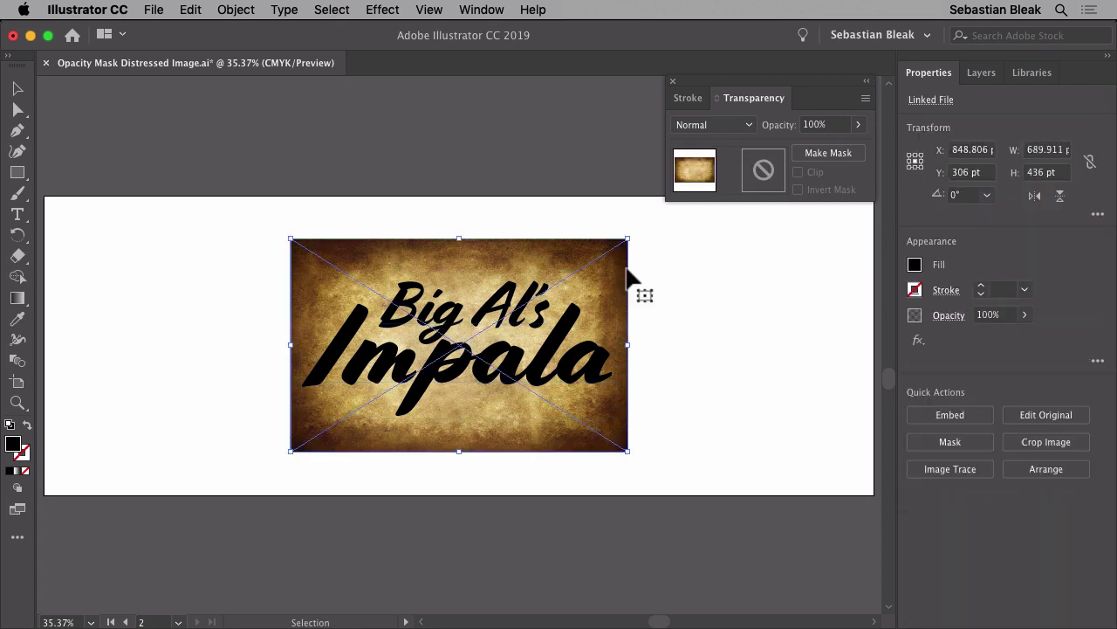
pyautogui.press('super')
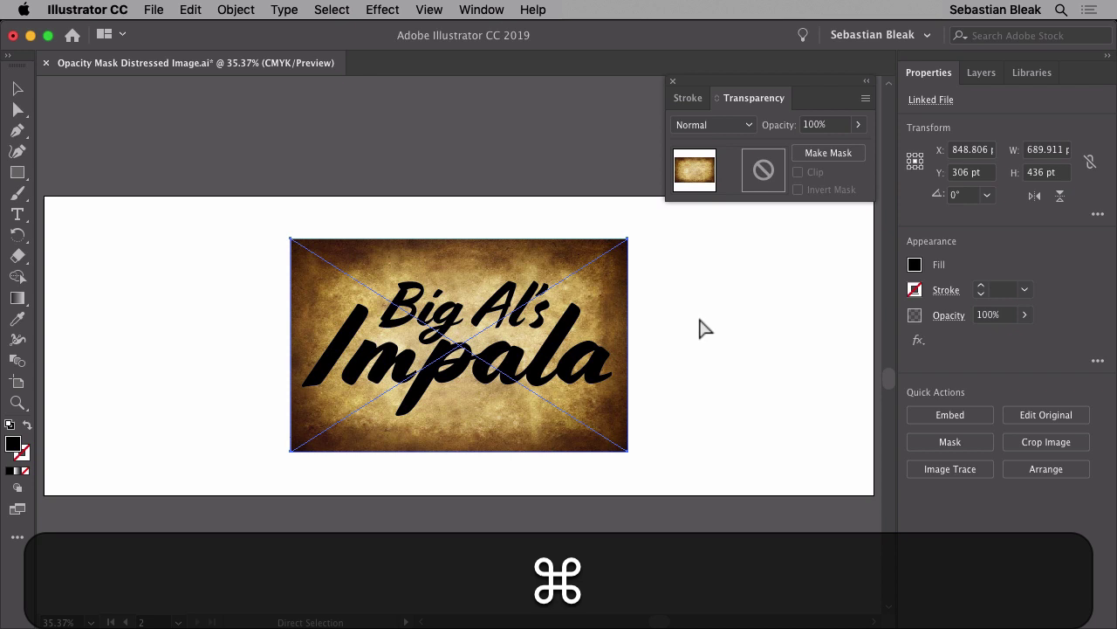
pyautogui.press('super+shift+bracketright')
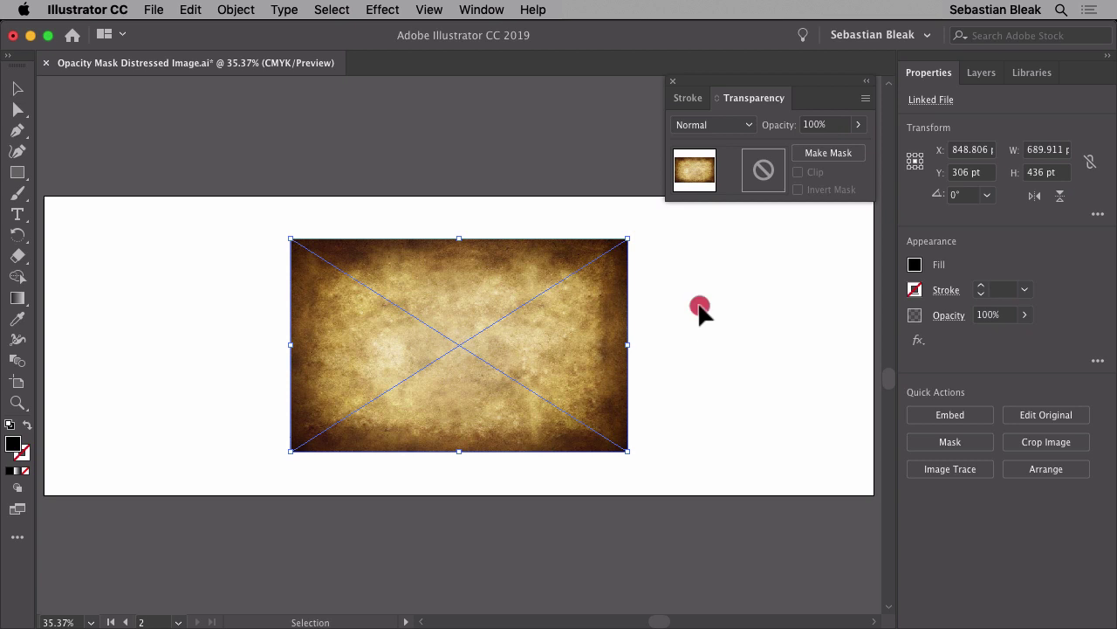
# - Make the texture an opacity mask over the lettering, deselect, and zoom in on the result
pyautogui.moveTo(701, 309); pyautogui.dragTo(312, 410)
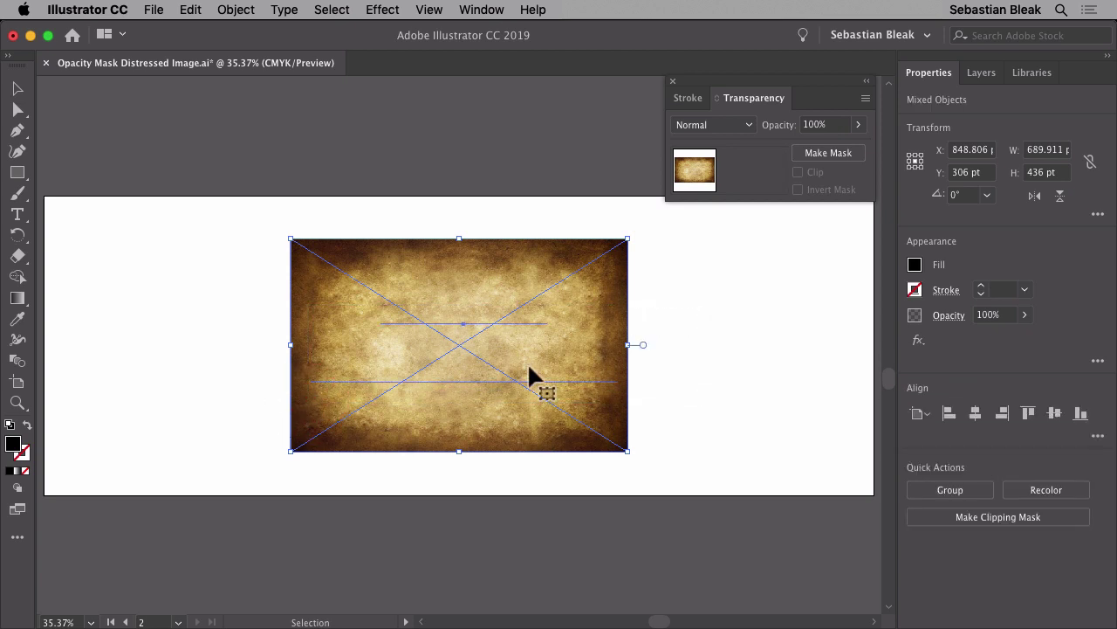
pyautogui.click(826, 154)
pyautogui.click(805, 318)
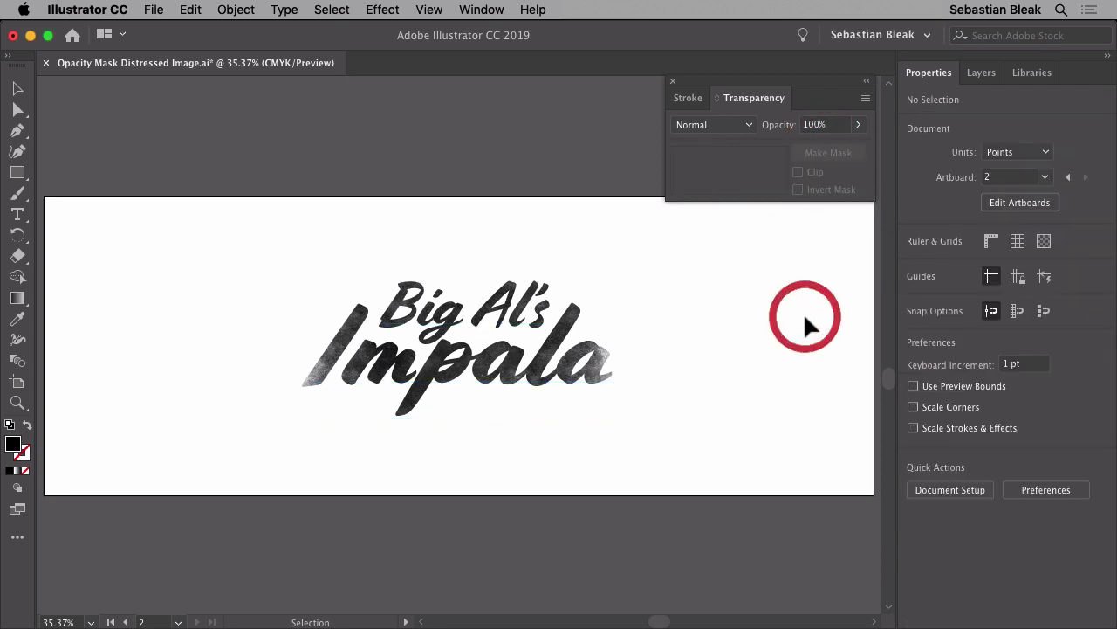
pyautogui.moveTo(347, 451); pyautogui.dragTo(836, 239)
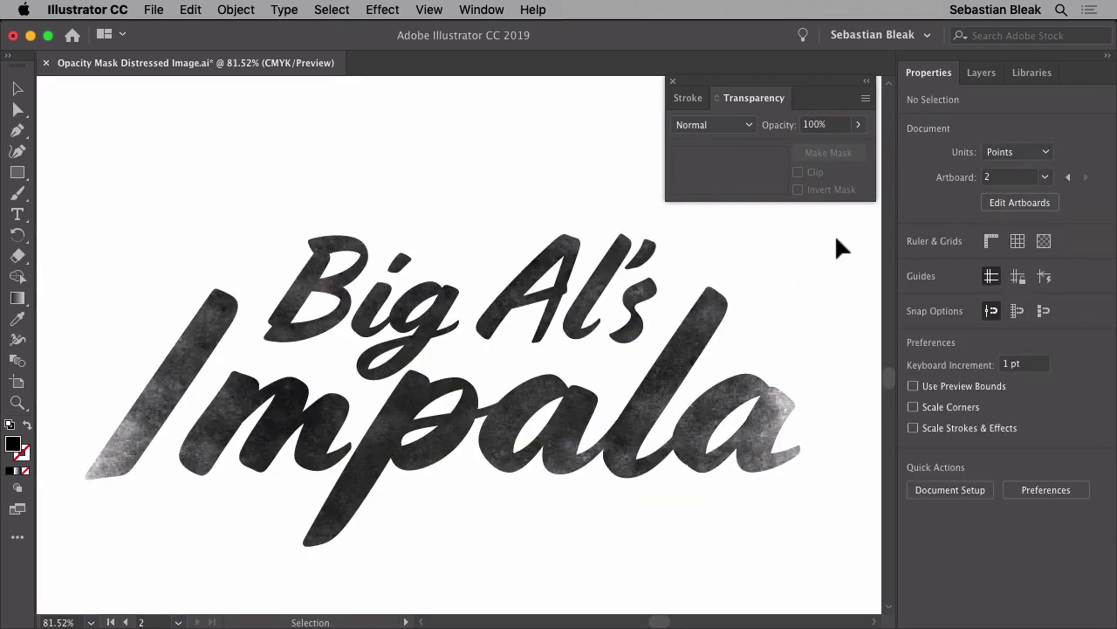